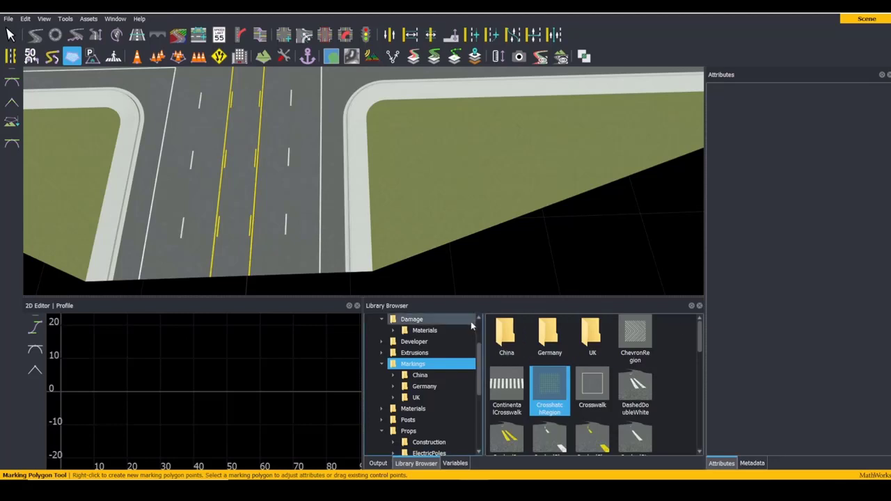
- Load the CrosshatchRegion marking from the Markings folder into the Marking Polygon tool
left_click(539, 377)
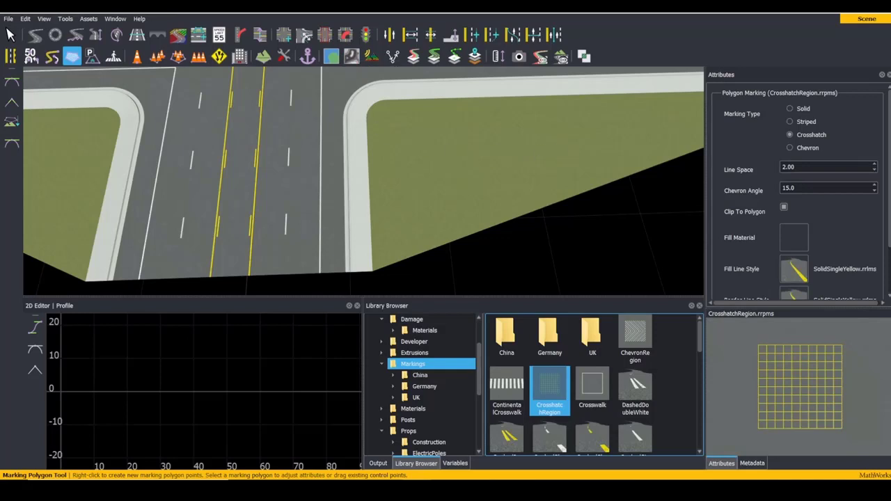
right_click(289, 119)
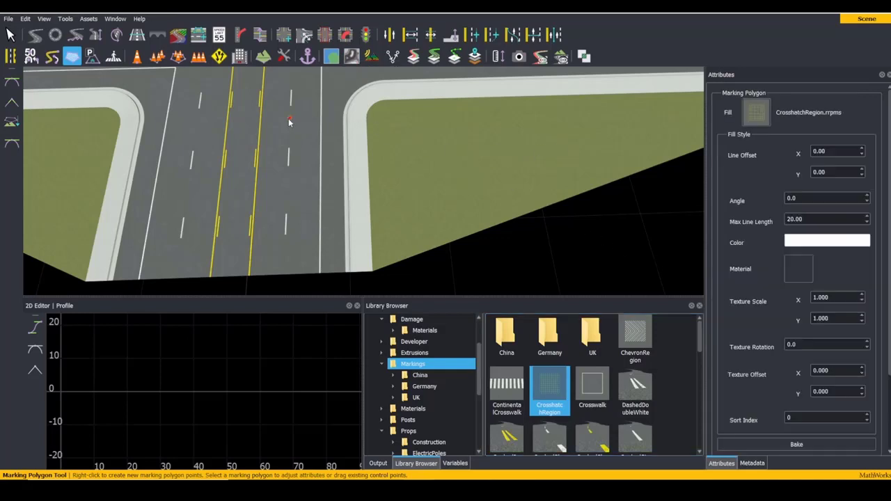
right_click(420, 112)
right_click(376, 217)
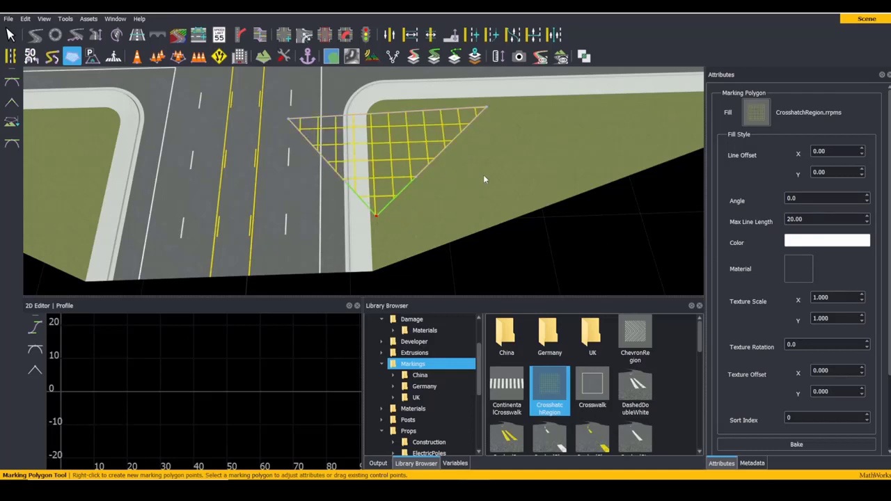
right_click(516, 200)
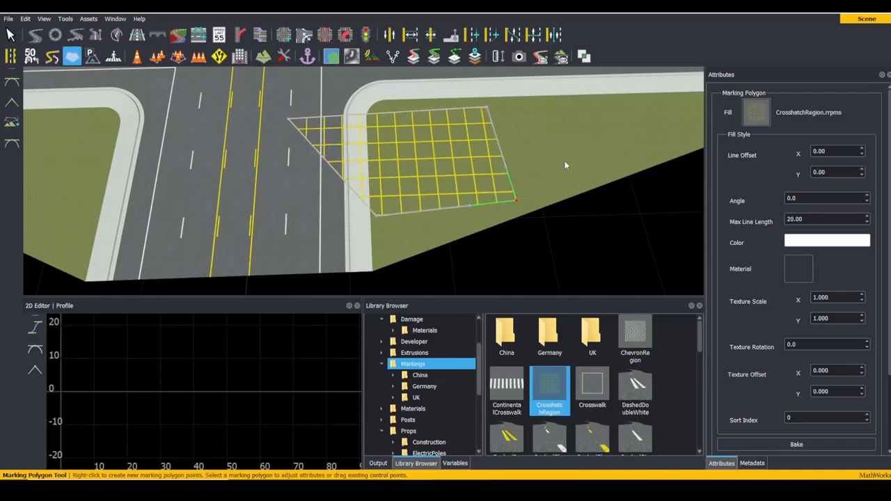
right_click(583, 112)
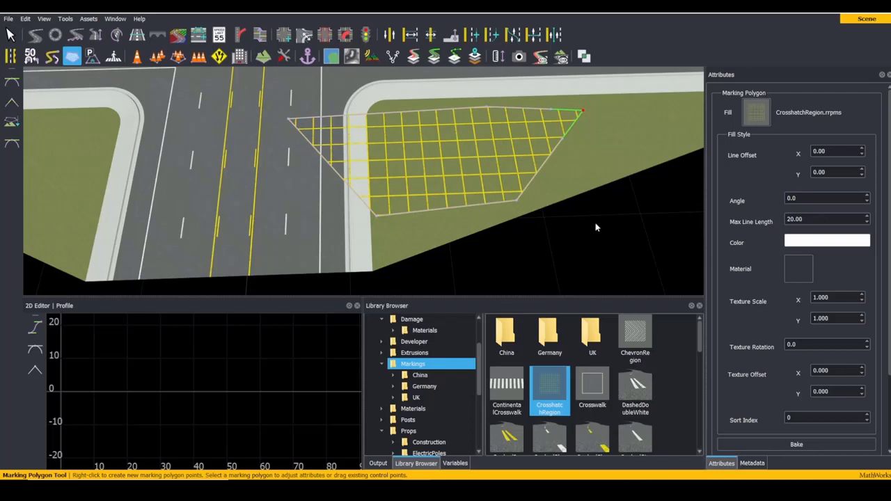
right_click(610, 256)
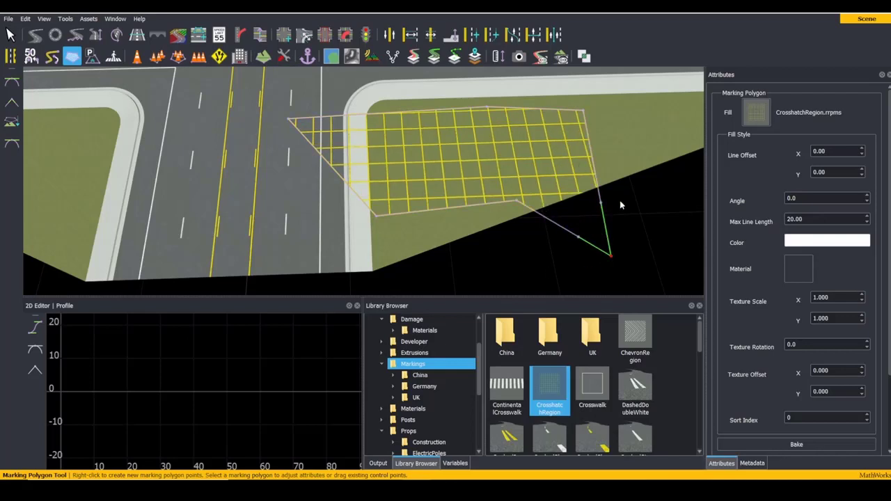
left_click(489, 152)
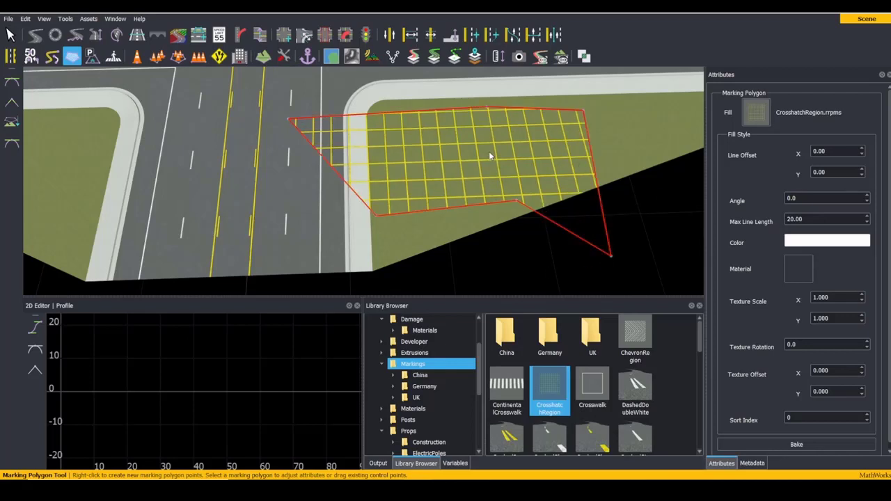
key("Delete")
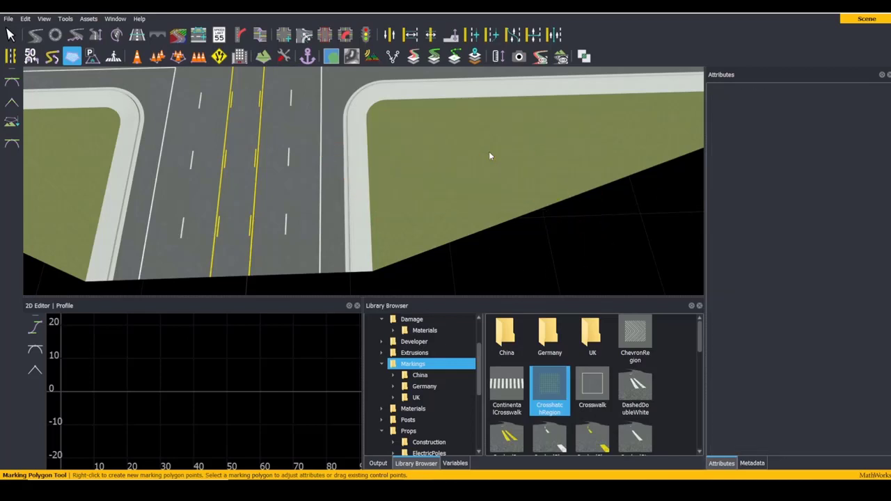
- Create a new polygon marking asset named 'Demo Polygon Marking' in the Library Browser
right_click(663, 354)
mouse_move(669, 361)
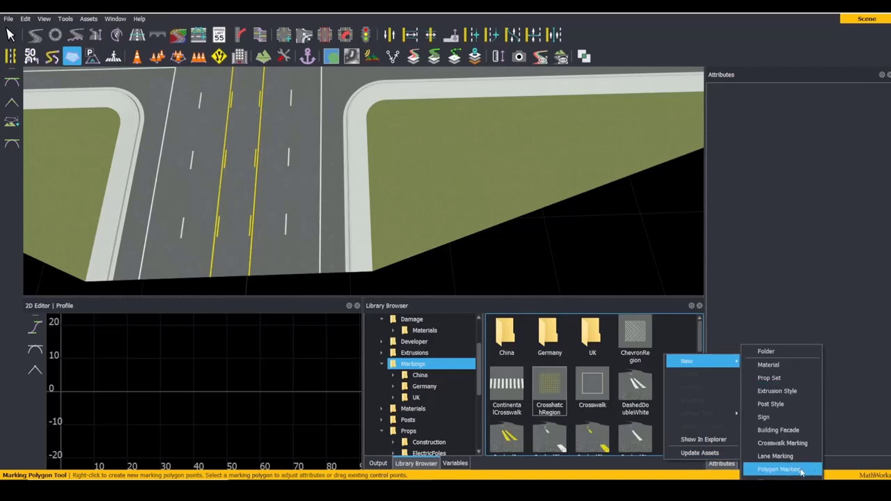
left_click(801, 470)
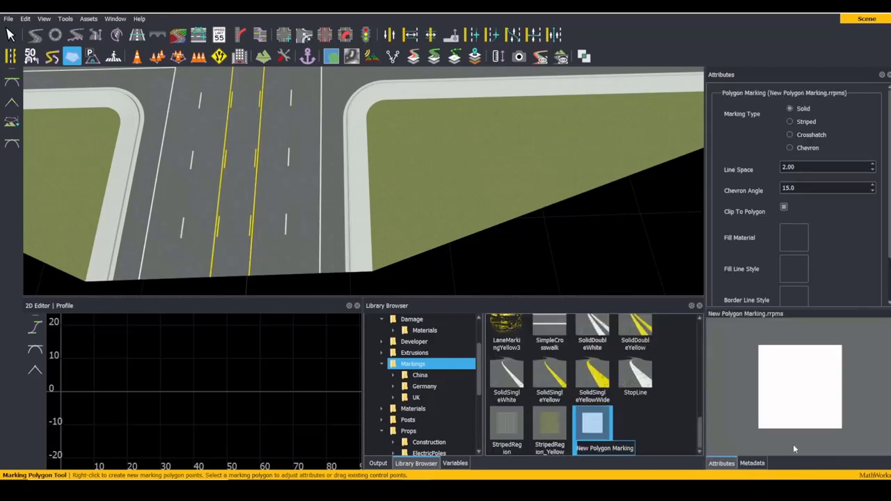
key("BackSpace")
key("BackSpace")
key("BackSpace")
key("BackSpace")
key("BackSpace")
key("BackSpace")
key("BackSpace")
key("BackSpace")
key("BackSpace")
key("BackSpace")
key("BackSpace")
key("BackSpace")
key("BackSpace")
key("BackSpace")
key("BackSpace")
key("BackSpace")
key("BackSpace")
key("BackSpace")
key("BackSpace")
type("Demo Polygon Marking")
key("Return")
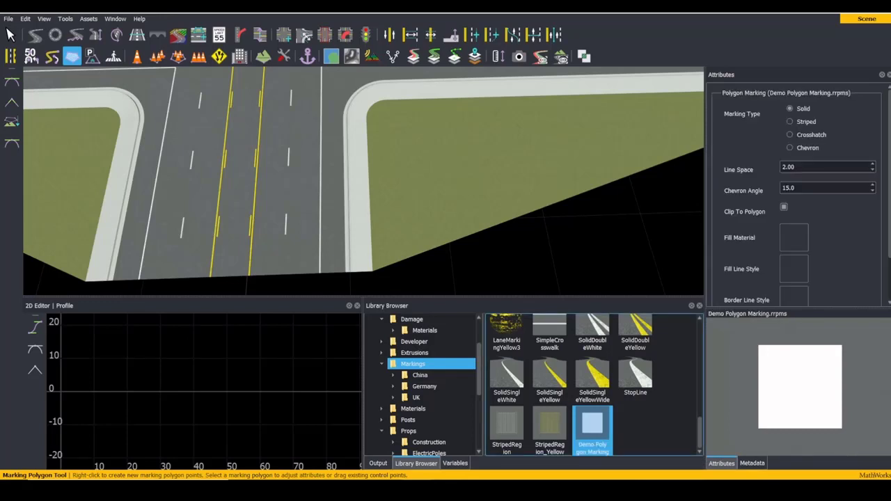
- Place a four-cornered white polygon across the road corner and show the asset's settings
right_click(289, 130)
right_click(484, 97)
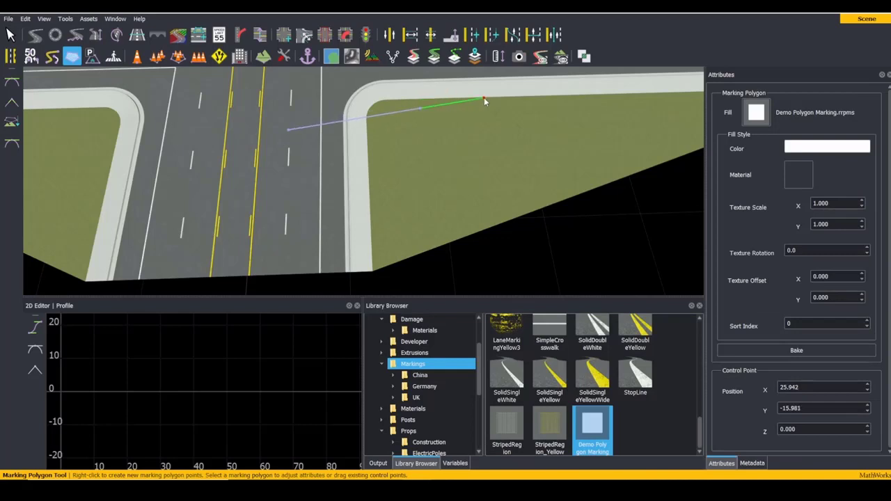
right_click(508, 178)
right_click(285, 208)
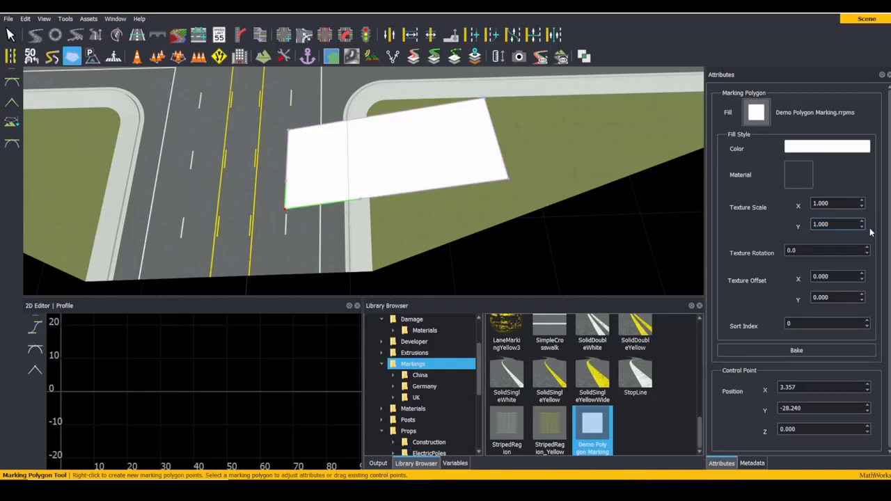
left_click(591, 440)
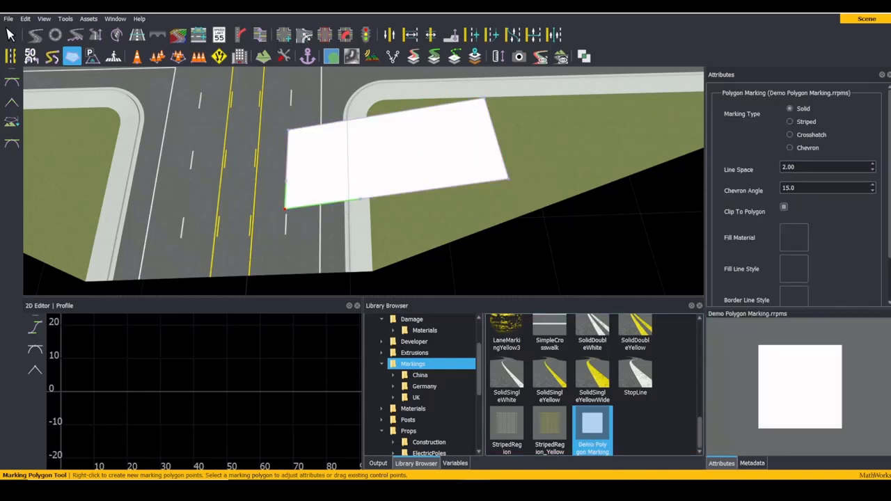
- Try Chevron fill with 3.15 spacing, then return the marking to Striped with 0.99 line space
scroll(362, 181, "up", 5)
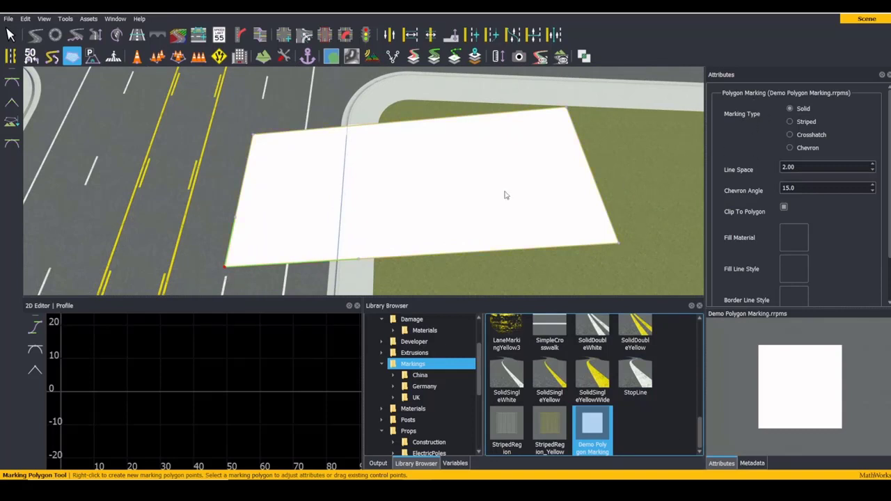
left_click(791, 122)
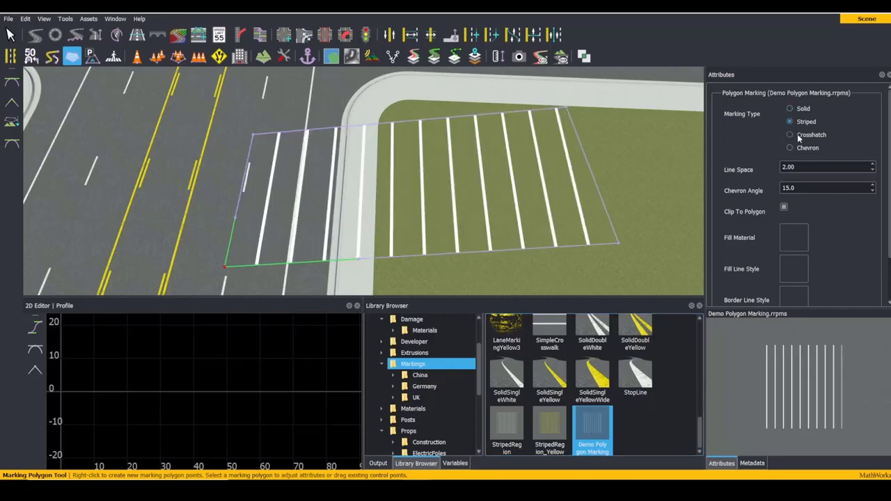
left_click(799, 137)
left_click(795, 146)
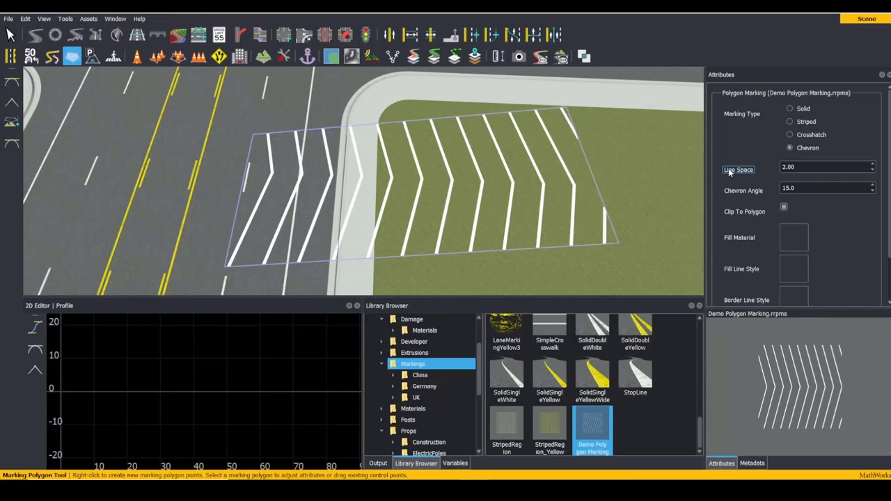
mouse_move(728, 168)
left_mouse_down()
mouse_move(738, 171)
mouse_move(728, 170)
left_mouse_up()
left_click(790, 135)
left_click(790, 121)
key("ctrl+y")
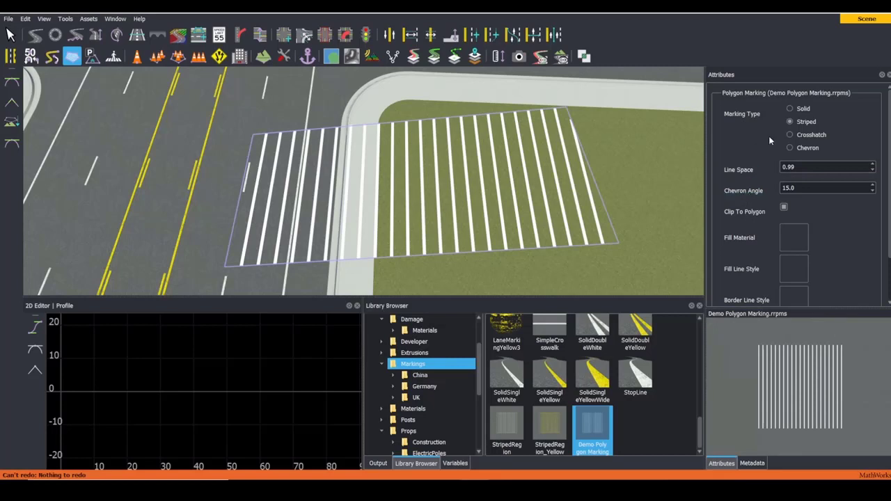
- Switch Demo Polygon Marking to Chevron and steepen its chevron angle toward 44.7
left_click(790, 149)
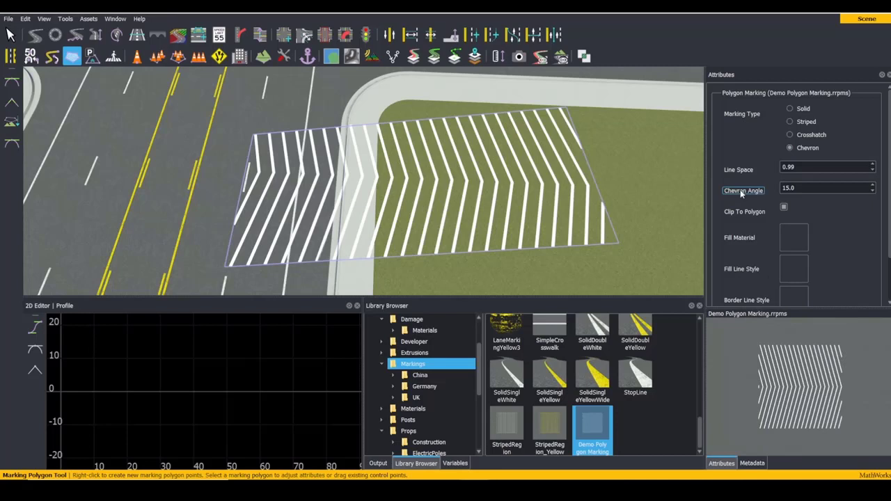
mouse_move(738, 190)
left_mouse_down()
mouse_move(753, 190)
mouse_move(750, 169)
mouse_move(738, 192)
mouse_move(747, 193)
mouse_move(733, 193)
left_mouse_up()
scroll(838, 240, "down", 1)
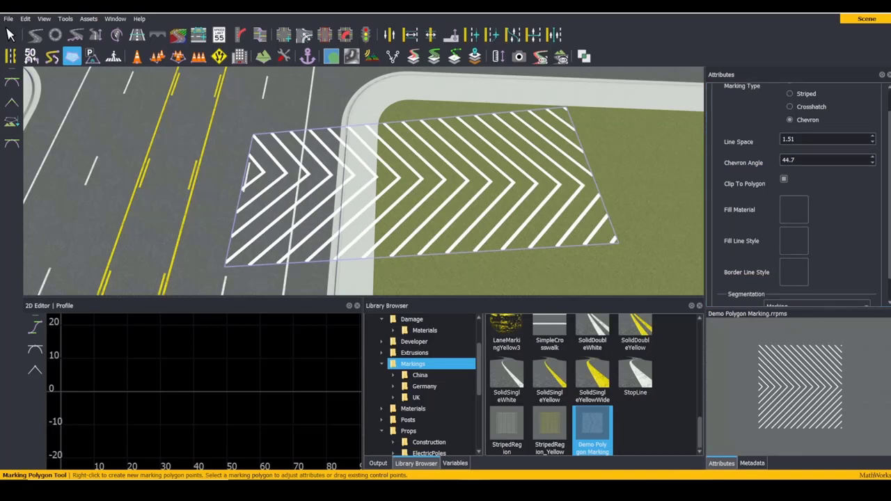
scroll(835, 224, "up", 1)
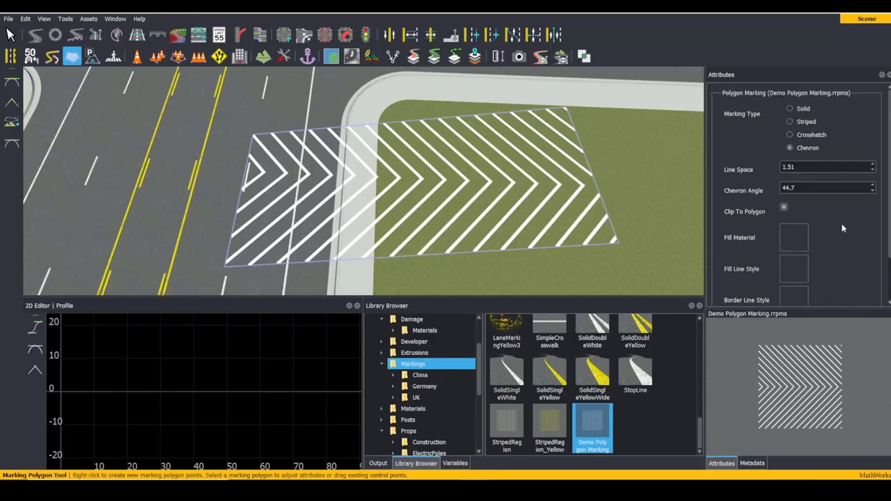
- Set LaneMarkingYellow1 as the fill material while Solid, then return Marking Type to Chevron
left_click(791, 108)
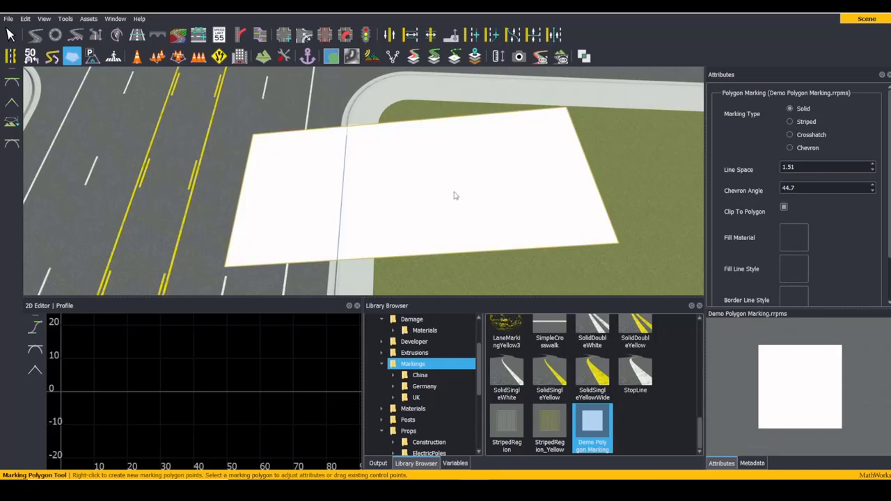
scroll(549, 362, "up", 3)
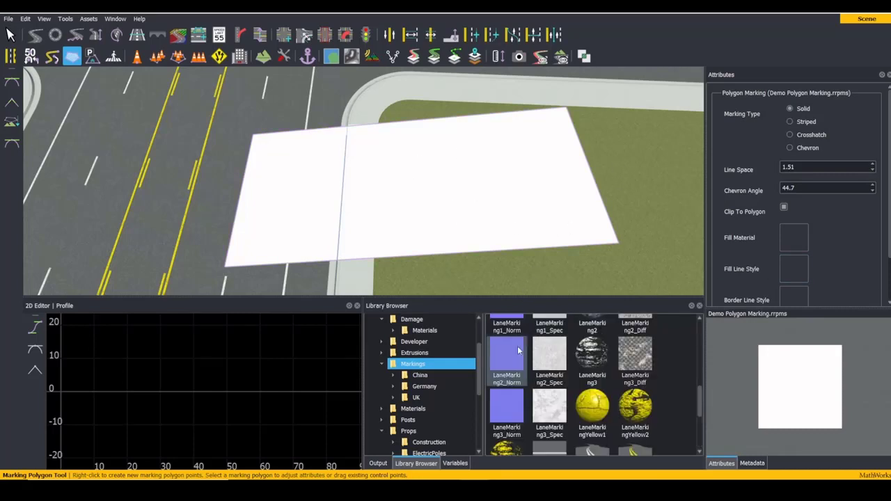
left_click_drag(604, 418, 789, 240)
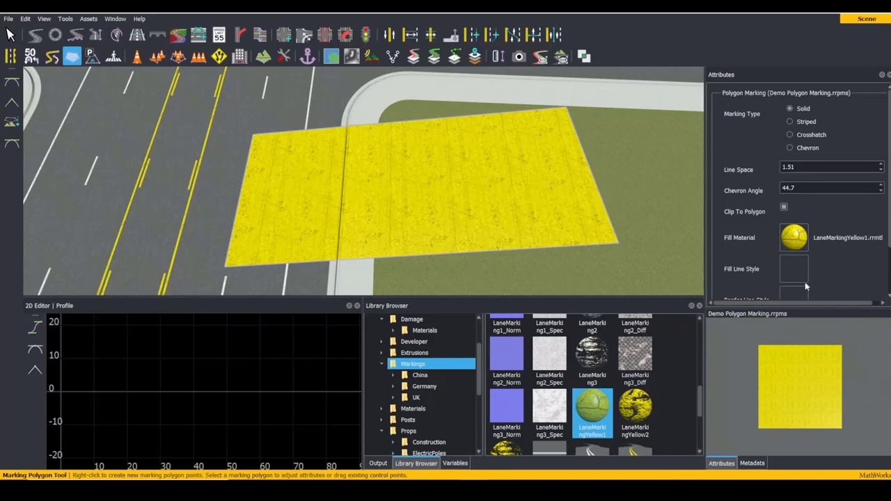
left_click(790, 122)
left_click(791, 135)
left_click(791, 148)
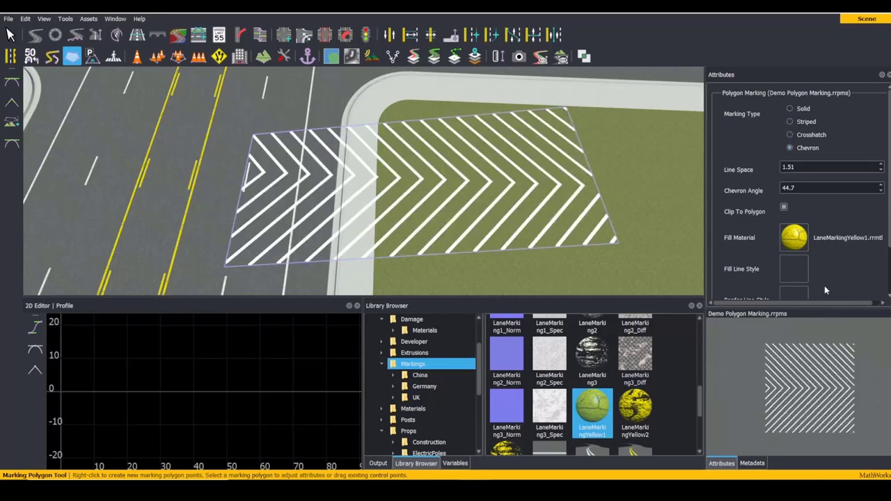
- Use SolidDoubleWhite for the fill lines and set the marking type to Striped
scroll(788, 269, "down", 1)
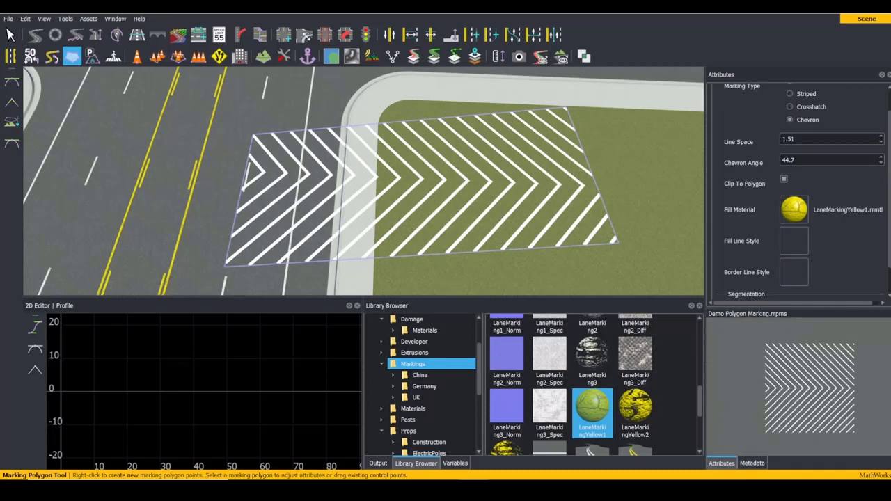
scroll(637, 369, "down", 4)
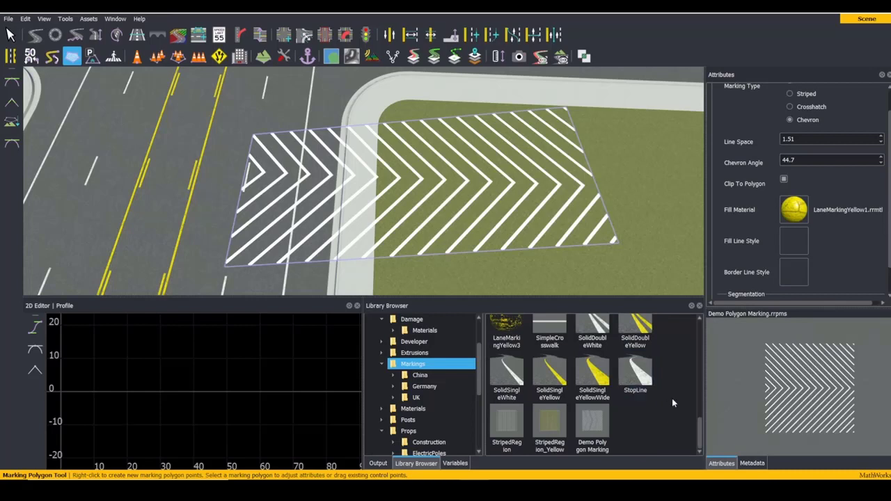
mouse_move(593, 331)
left_mouse_down()
mouse_move(796, 224)
mouse_move(795, 240)
left_mouse_up()
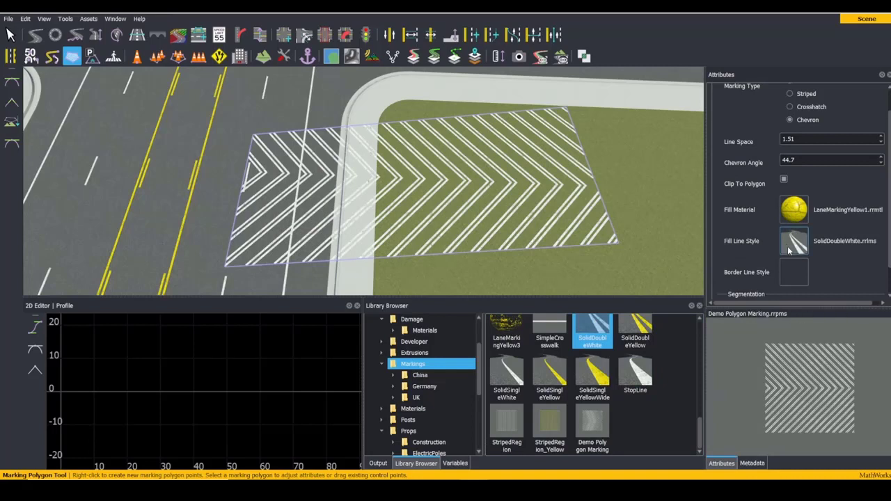
left_click(790, 108)
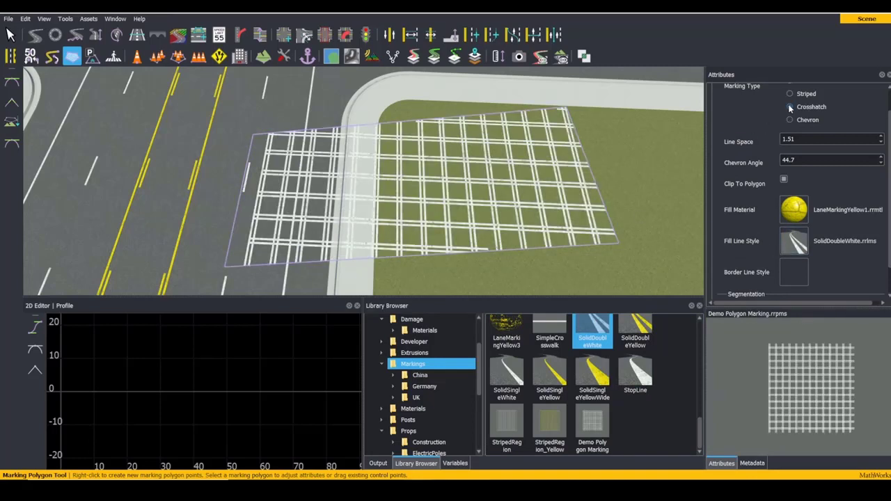
left_click(791, 94)
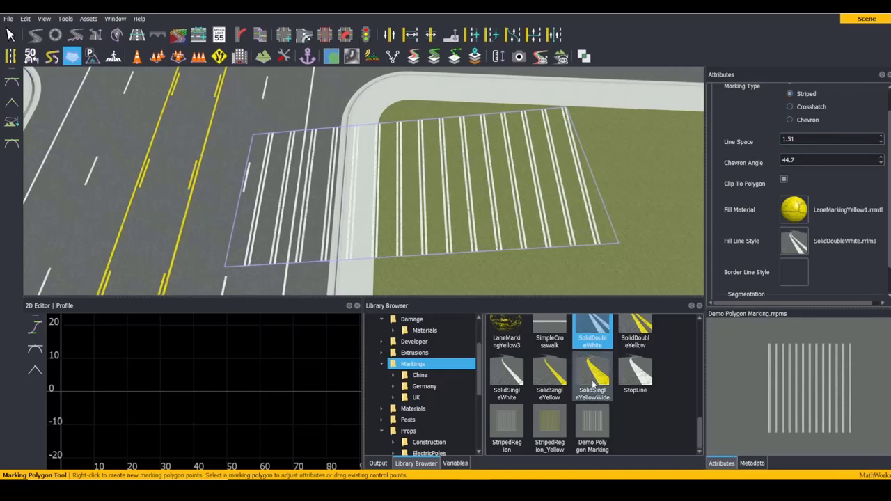
- Add a SolidSingleYellowWide border and pull the polygon's bottom-right corner inward
left_click_drag(593, 382, 790, 274)
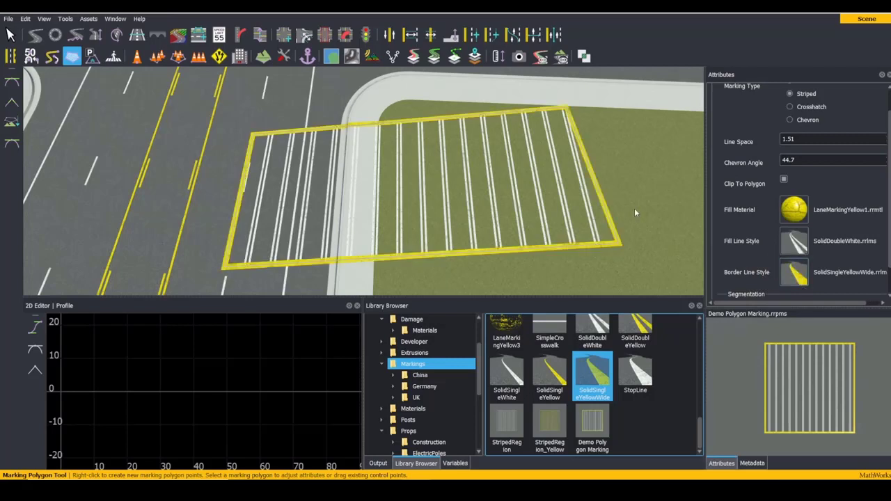
left_click(600, 229)
left_click_drag(618, 245, 603, 219)
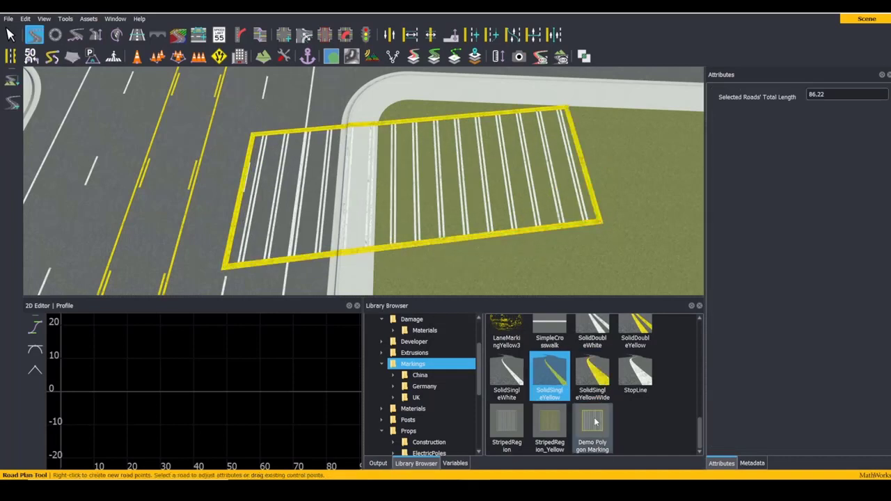
- Show Demo Polygon Marking's properties and select the striped corner polygon with the Marking Polygon Tool
left_click(593, 422)
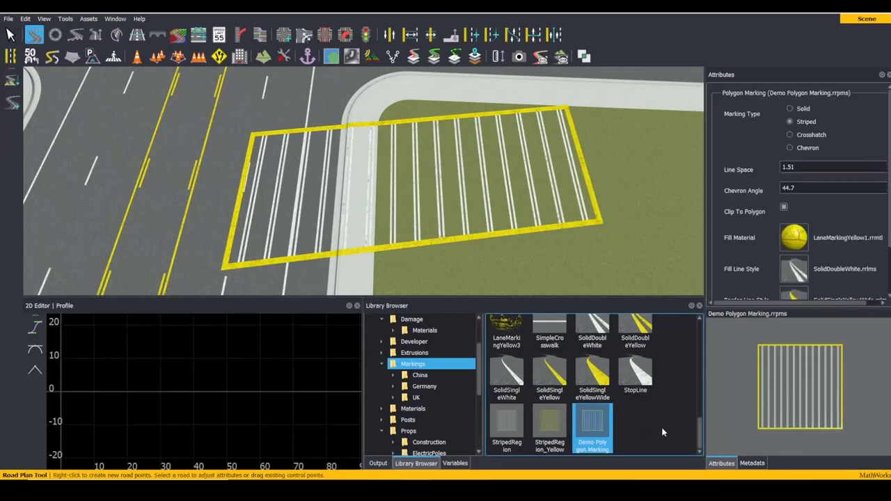
left_click(73, 55)
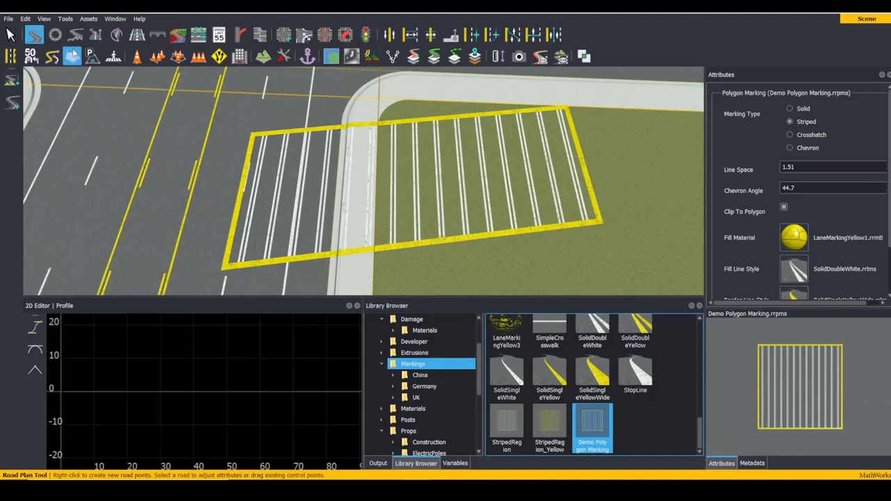
left_click(471, 166)
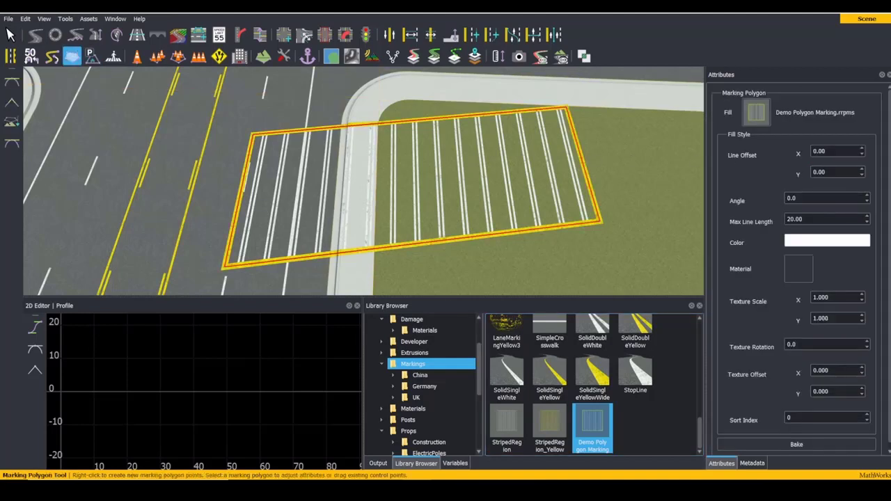